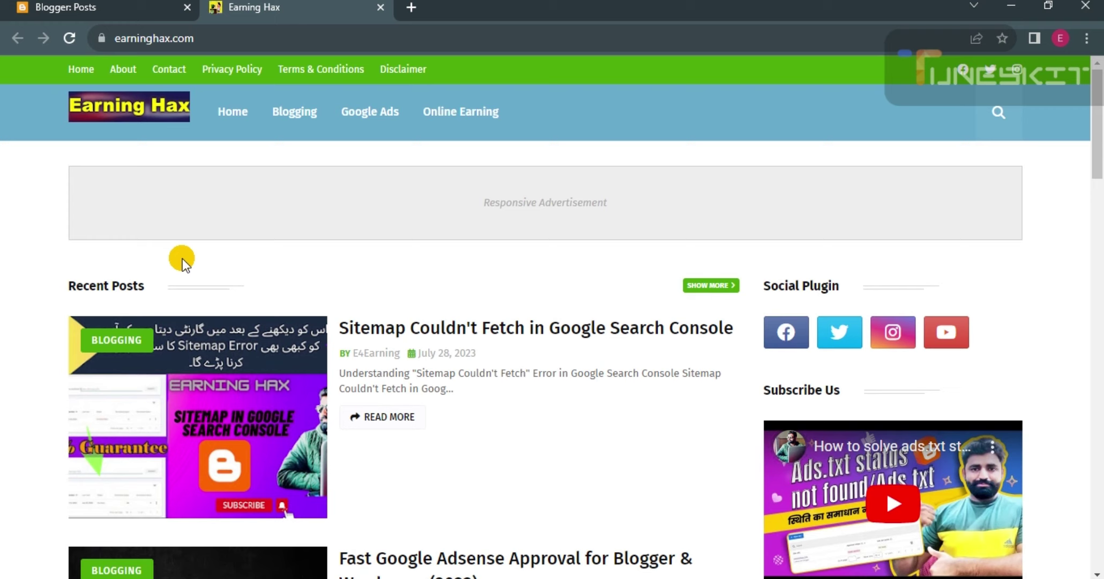
Look through the Earning Hax homepage, from the recent posts down to the footer and back up to the header
scroll(260, 222, "down", 3)
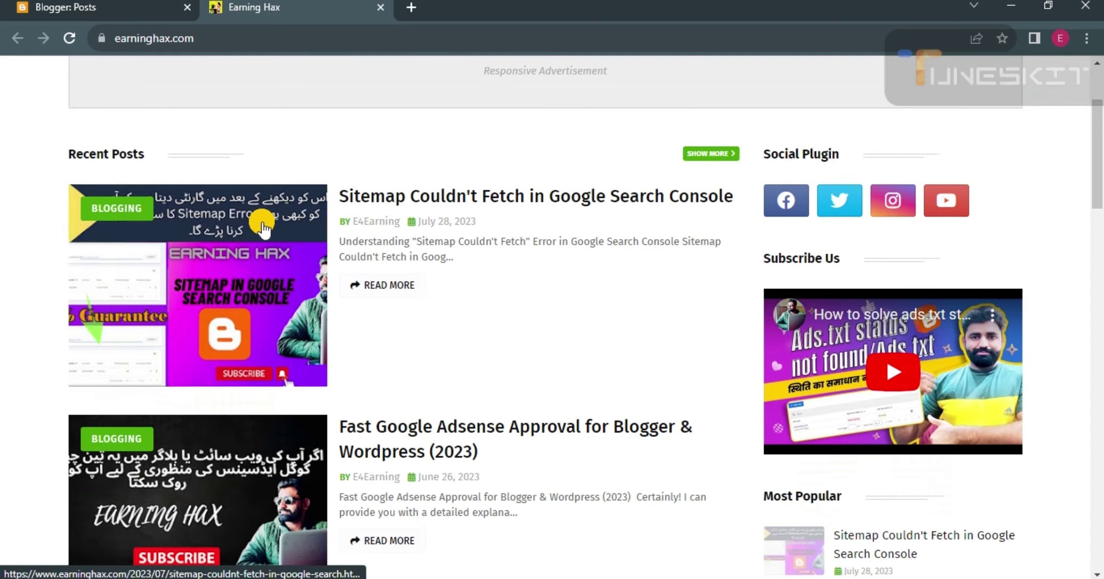
scroll(262, 225, "down", 5)
scroll(263, 225, "down", 12)
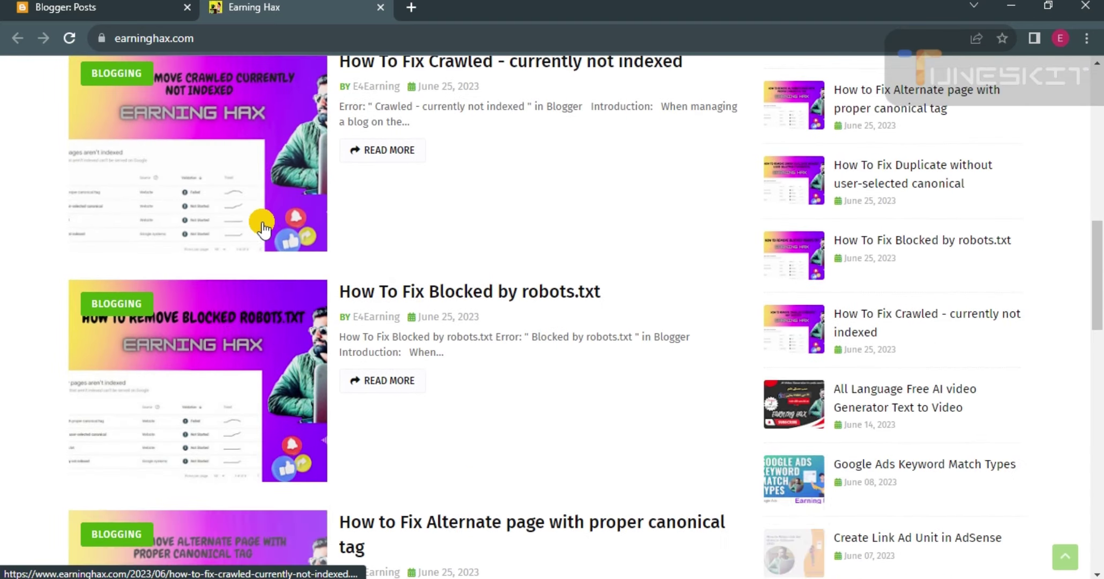
scroll(265, 267, "down", 15)
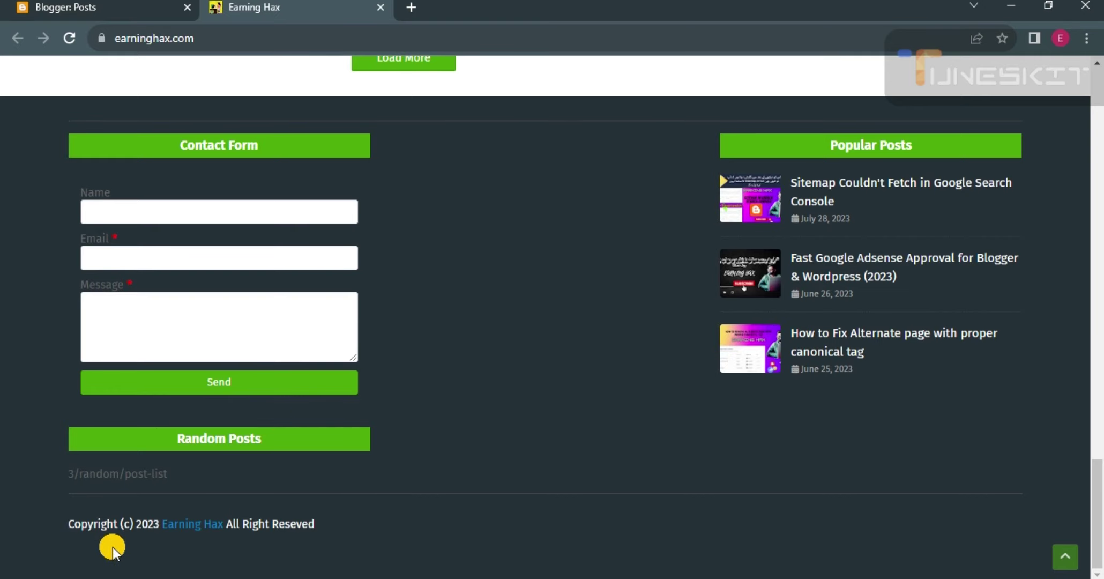
scroll(526, 447, "up", 15)
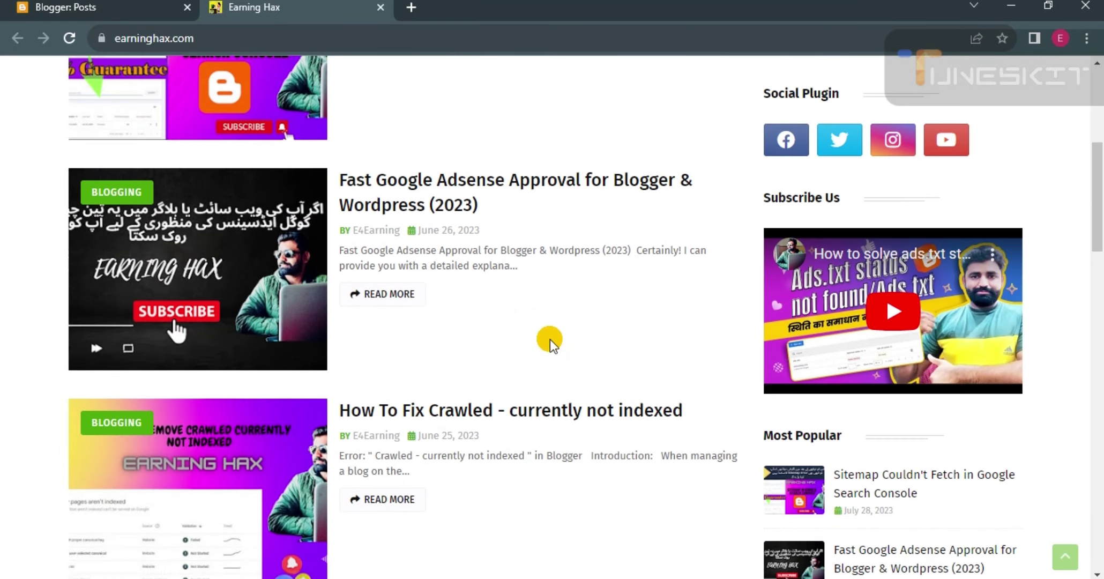
scroll(550, 338, "up", 6)
scroll(550, 339, "down", 6)
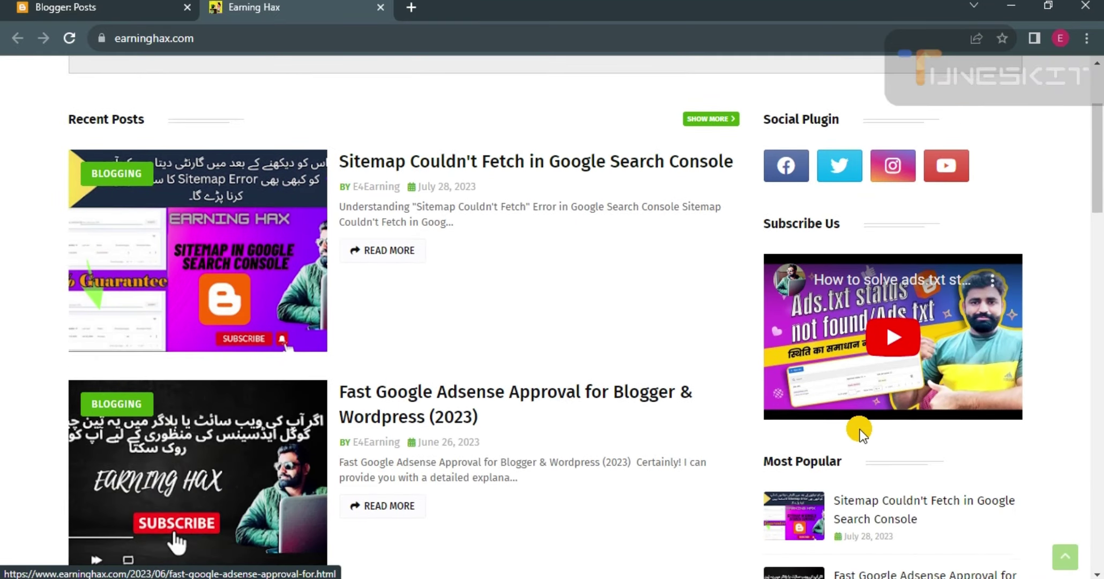
scroll(211, 289, "up", 6)
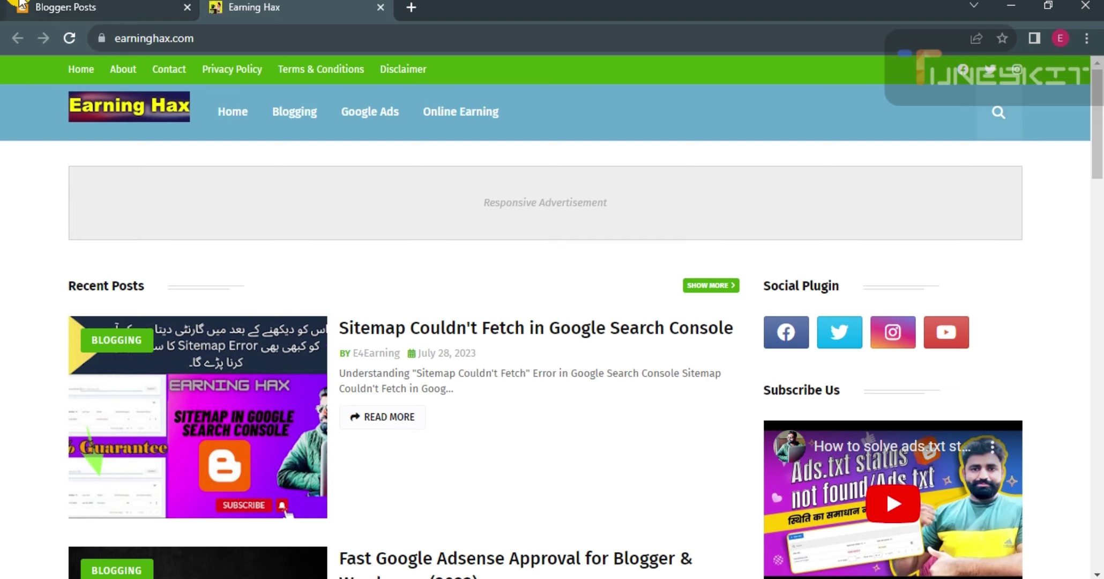
In Blogger, open the blog's settings, bring up the Title for editing and select its text
left_click(97, 5)
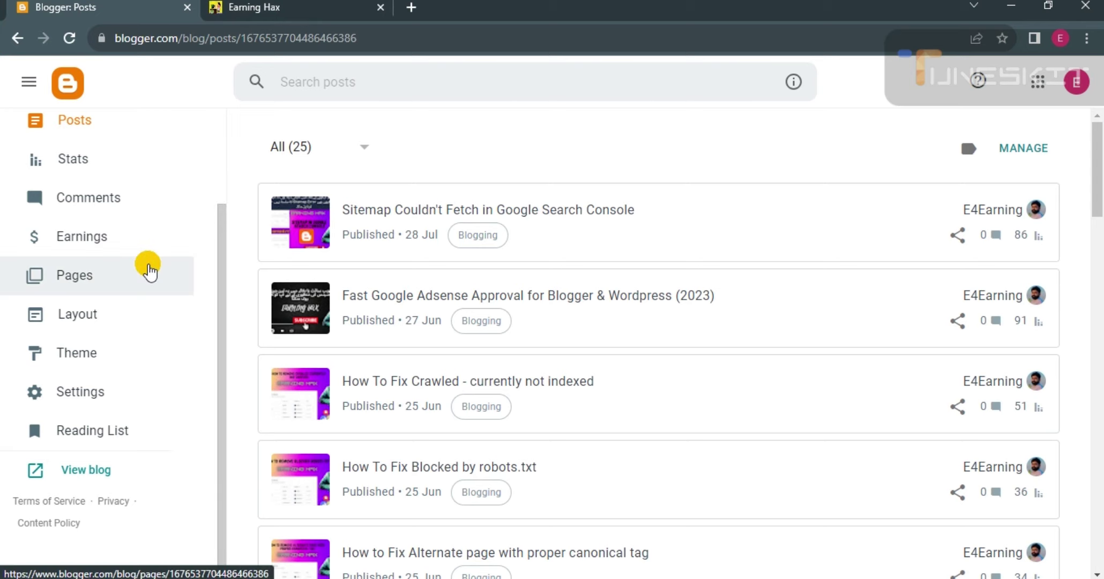
left_click(83, 393)
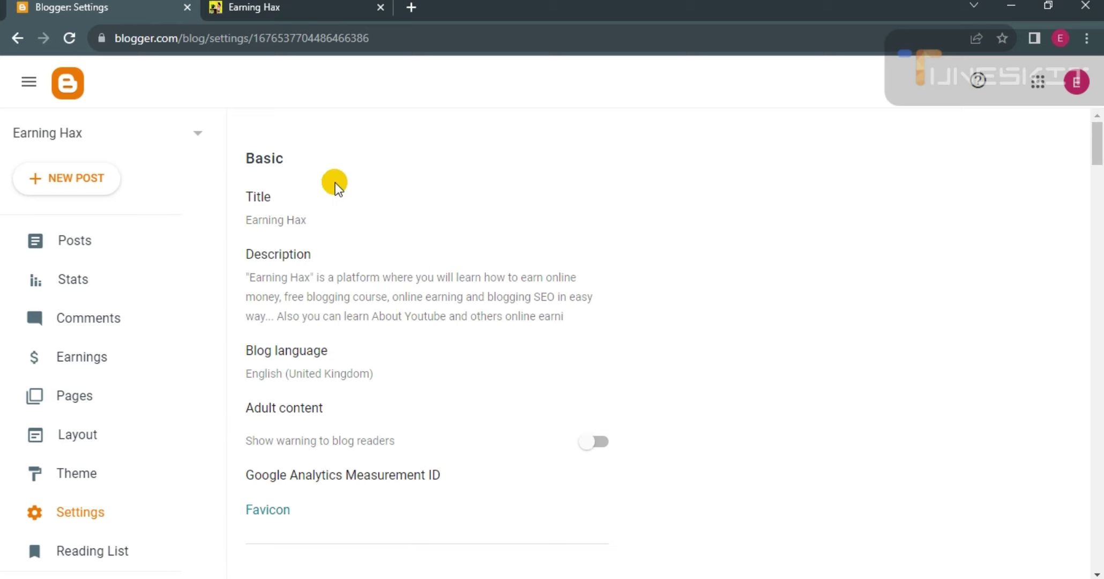
left_click(266, 220)
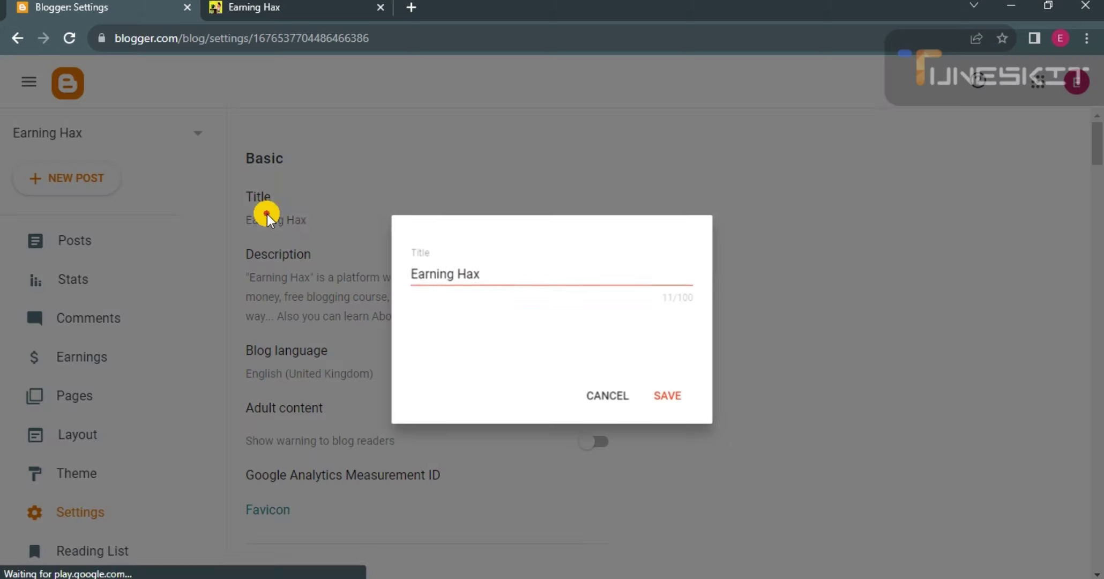
left_click(496, 276)
left_click_drag(488, 276, 401, 273)
Search Google for "cricbuzz" in a new tab and highlight the title of the first result
left_click(409, 7)
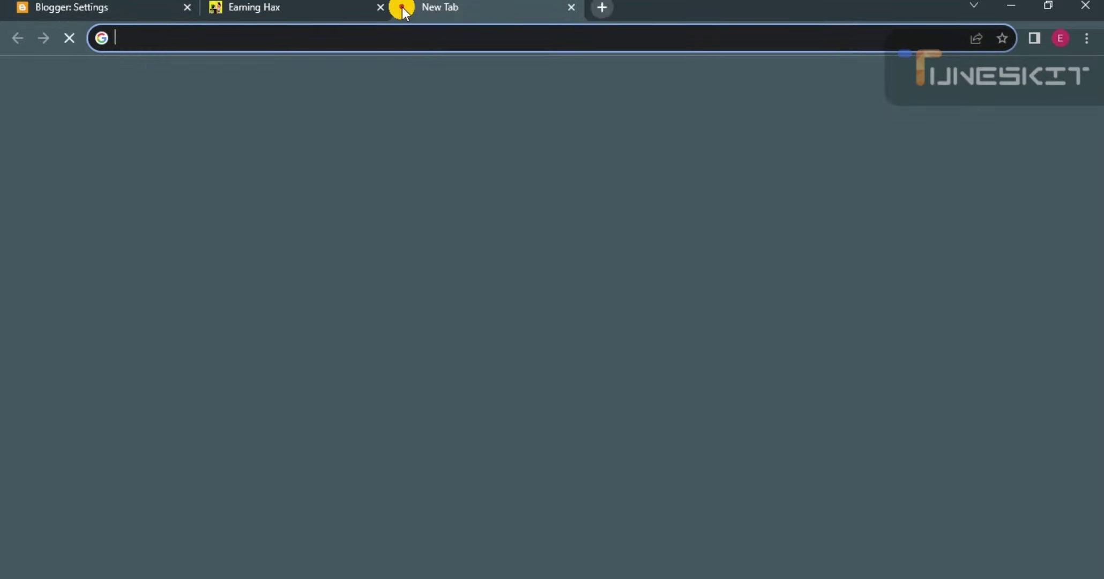
type("medu")
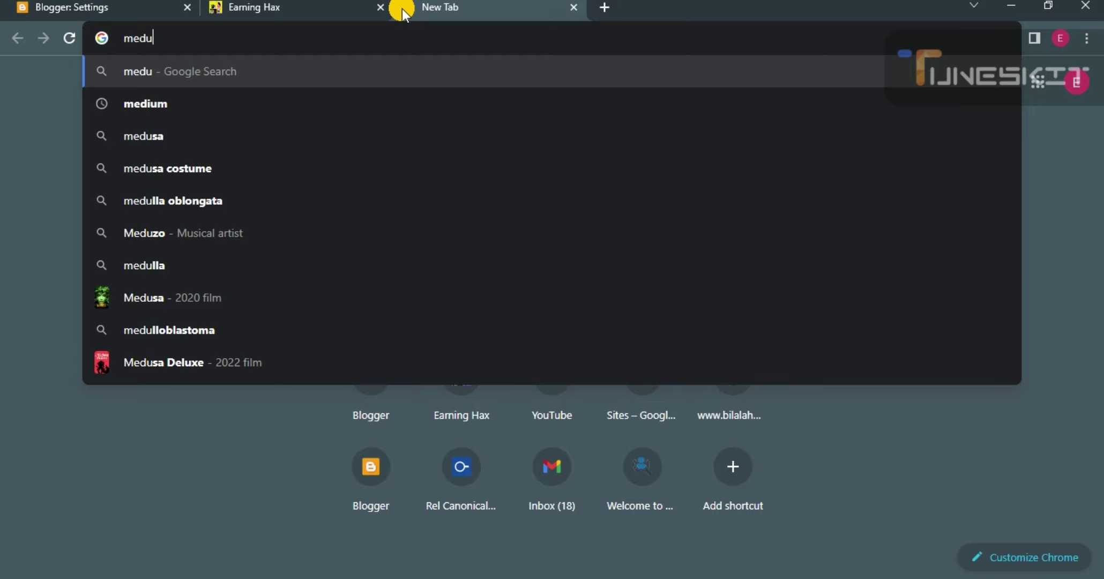
key("BackSpace")
key("BackSpace")
key("BackSpace")
key("BackSpace")
type("cric")
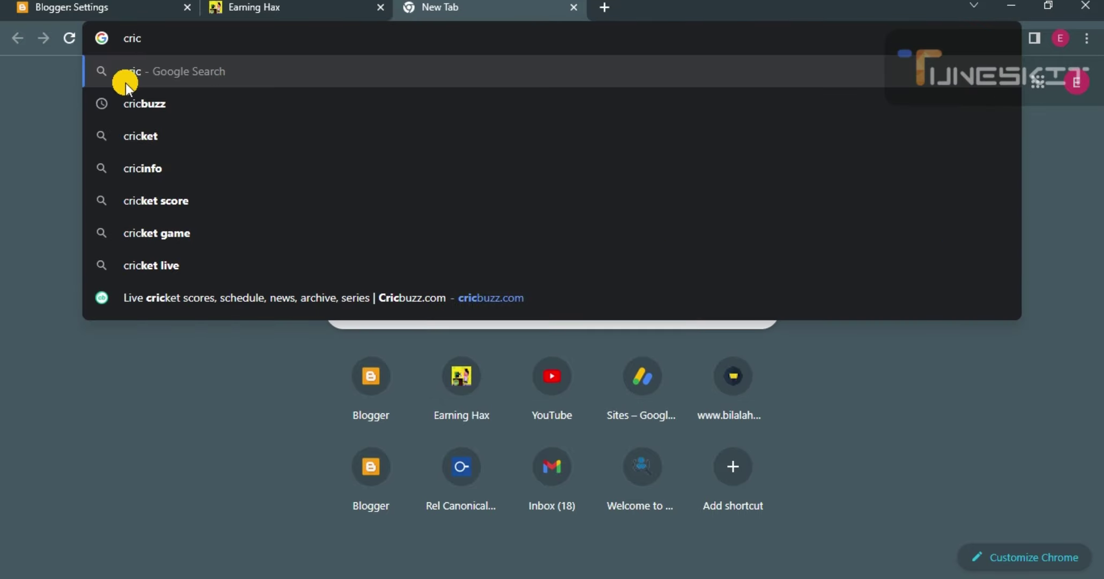
left_click(164, 107)
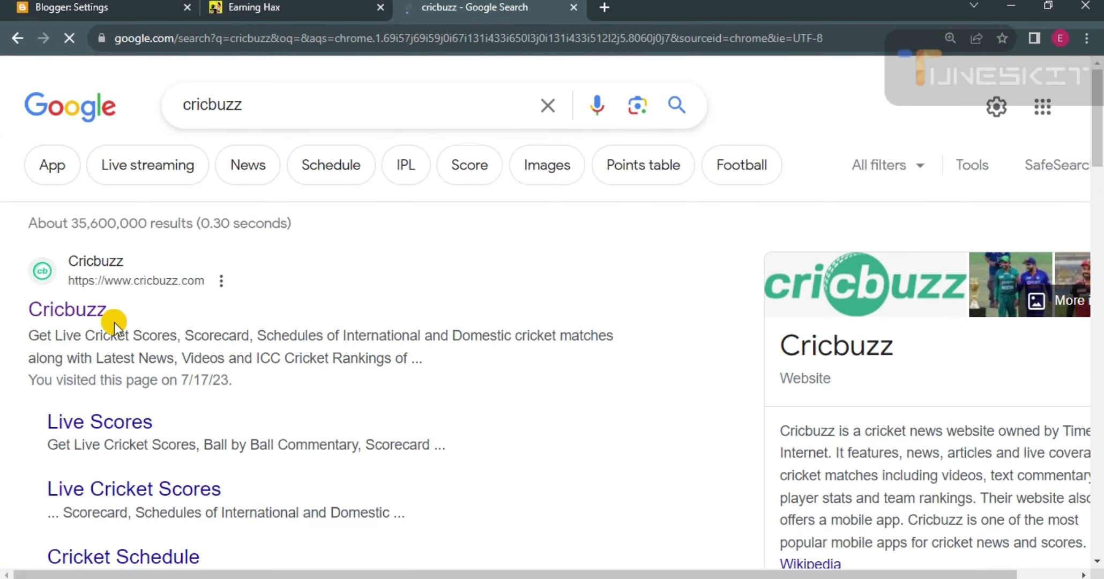
left_click_drag(114, 313, 5, 308)
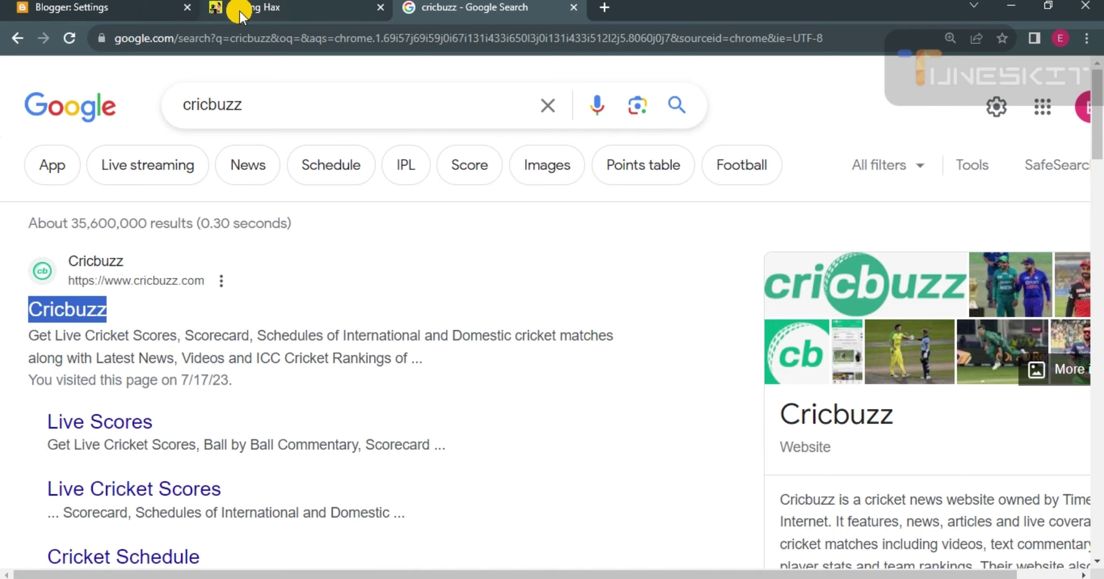
Compare the blog title in the Blogger settings with the live Earning Hax site
left_click(105, 7)
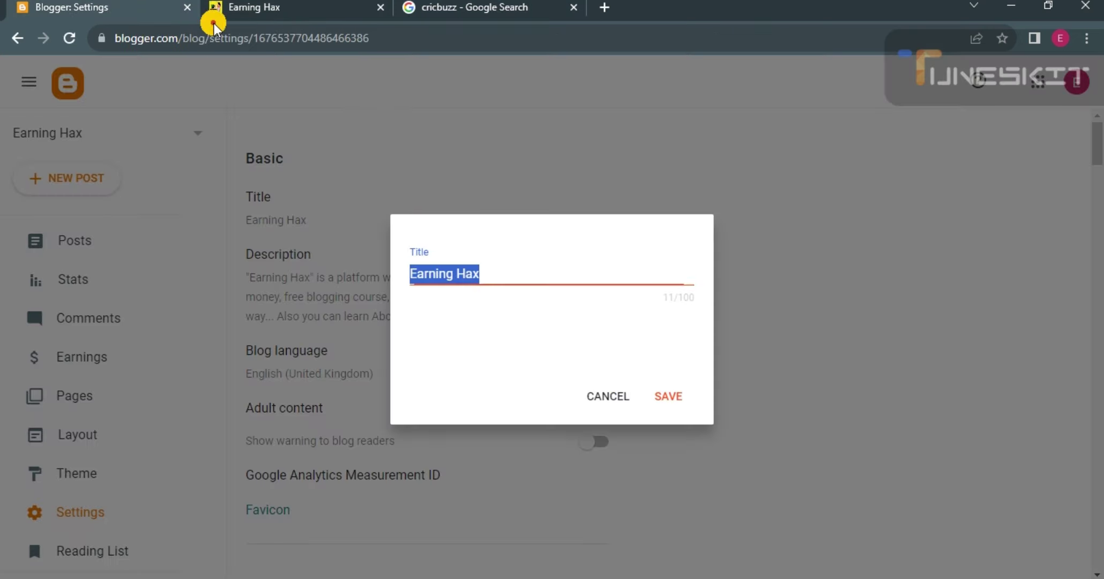
left_click(256, 6)
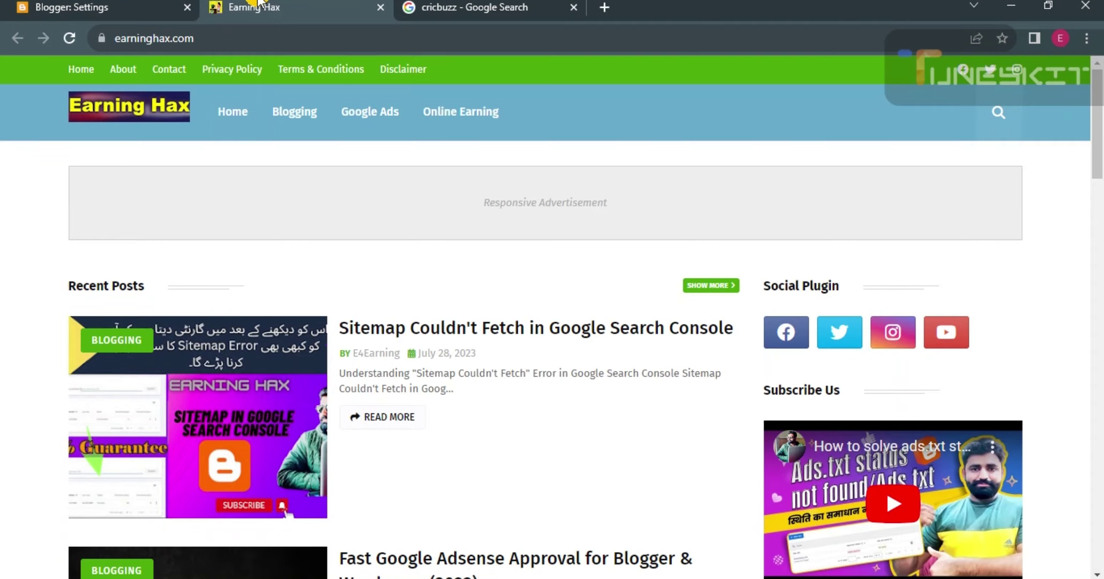
left_click(97, 6)
Search Google for "earning hax" in another new tab and examine the title of the earninghax.com result
left_click(605, 8)
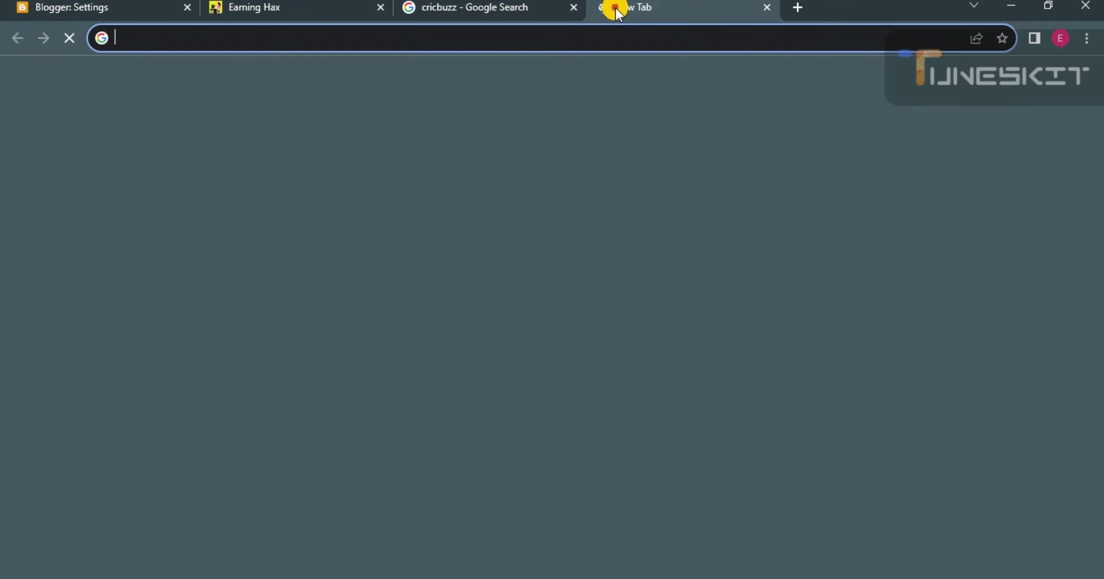
type("earnin")
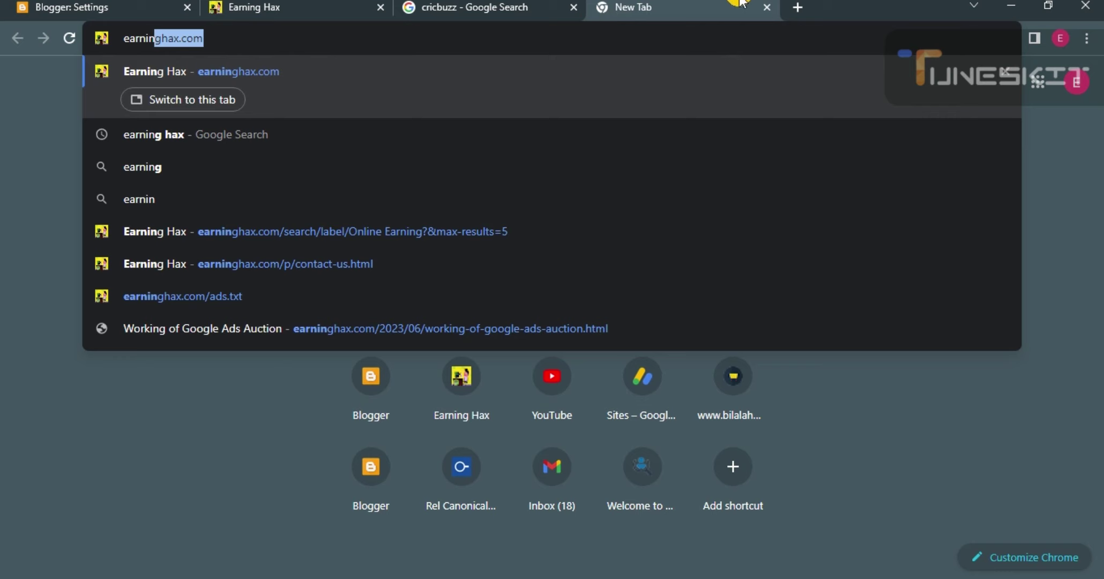
left_click(228, 29)
key("BackSpace")
key("BackSpace")
key("BackSpace")
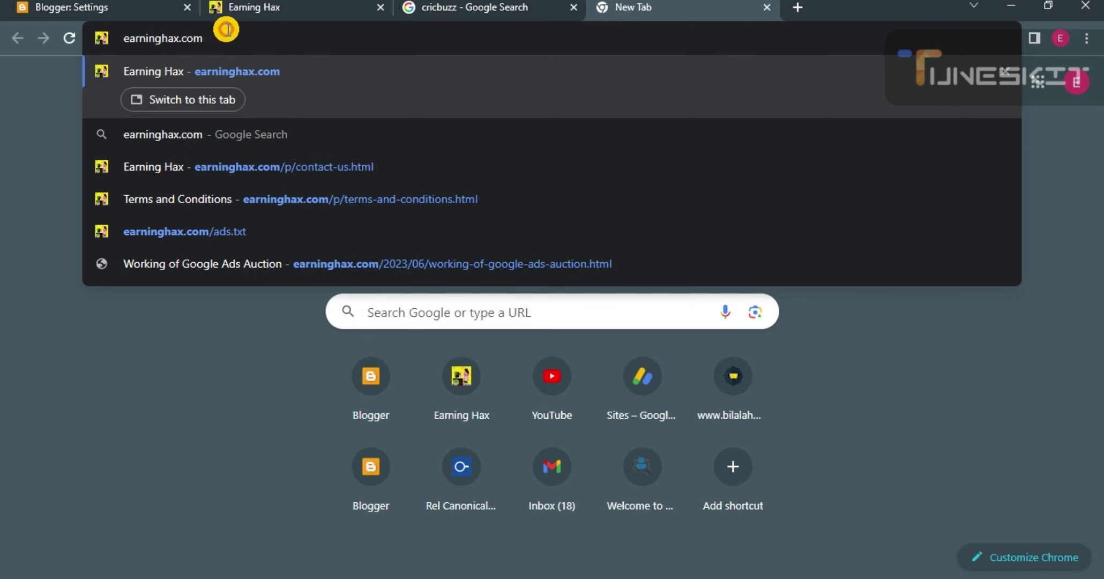
key("BackSpace")
key("BackSpace")
key("BackSpace")
key("BackSpace")
type("ha")
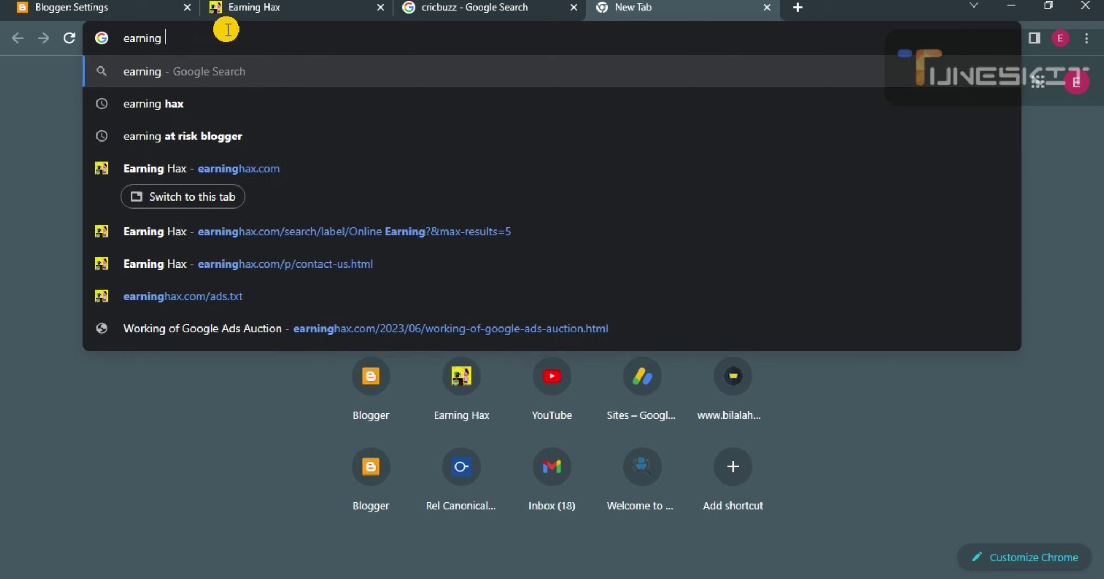
key("Return")
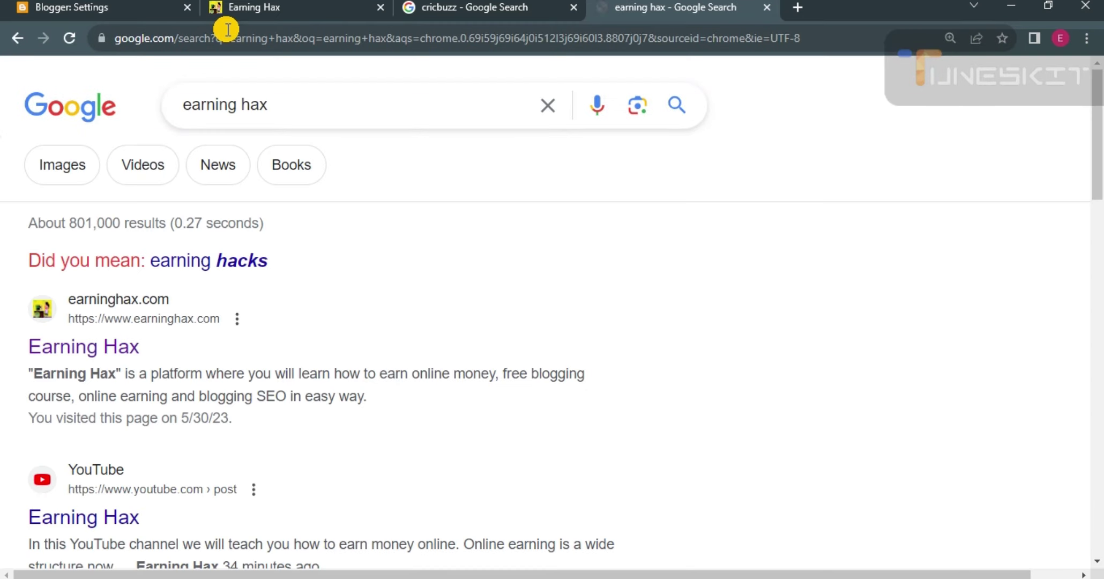
scroll(84, 292, "down", 2)
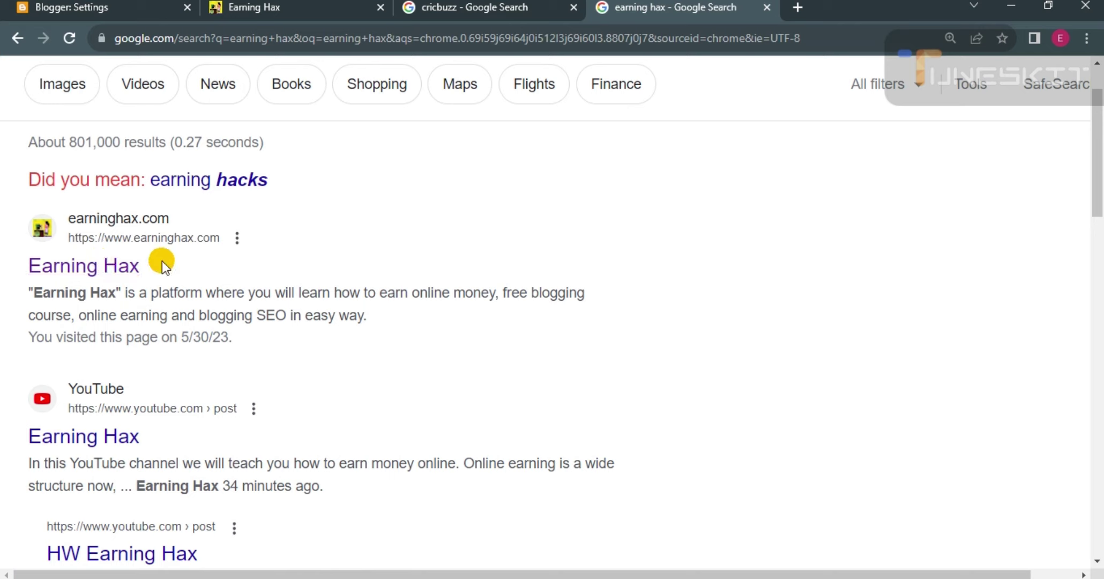
left_click(134, 266)
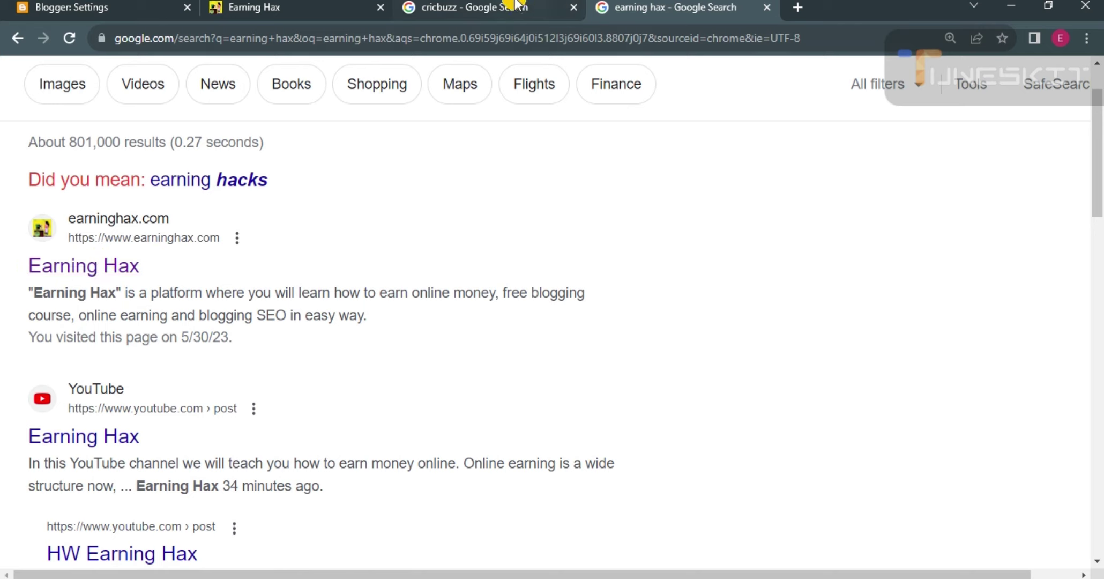
mouse_move(517, 5)
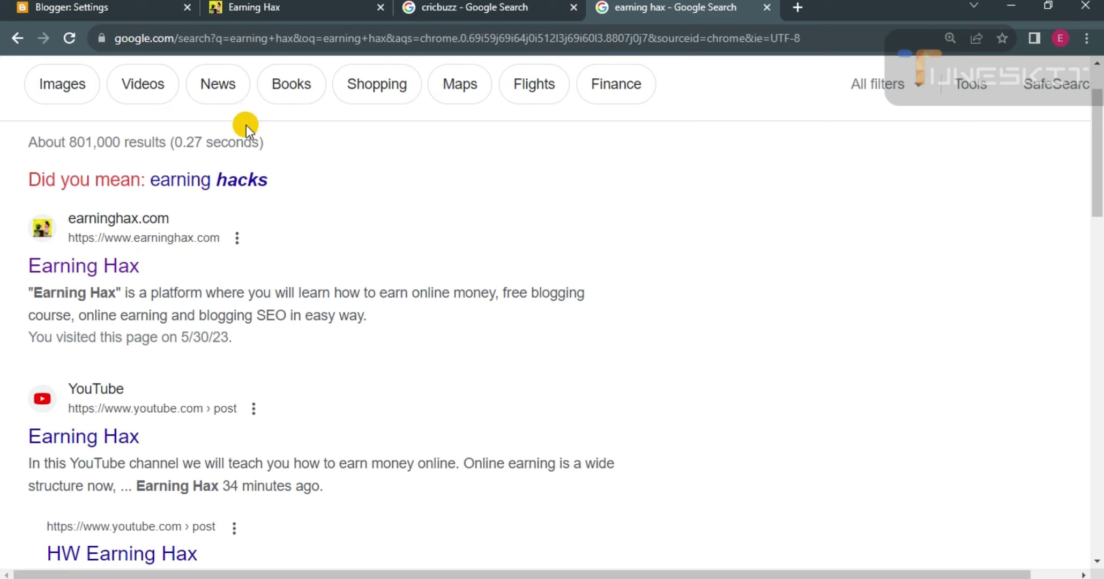
Cancel editing the blog title in Blogger and close both Google search tabs
left_click(113, 5)
left_click(594, 397)
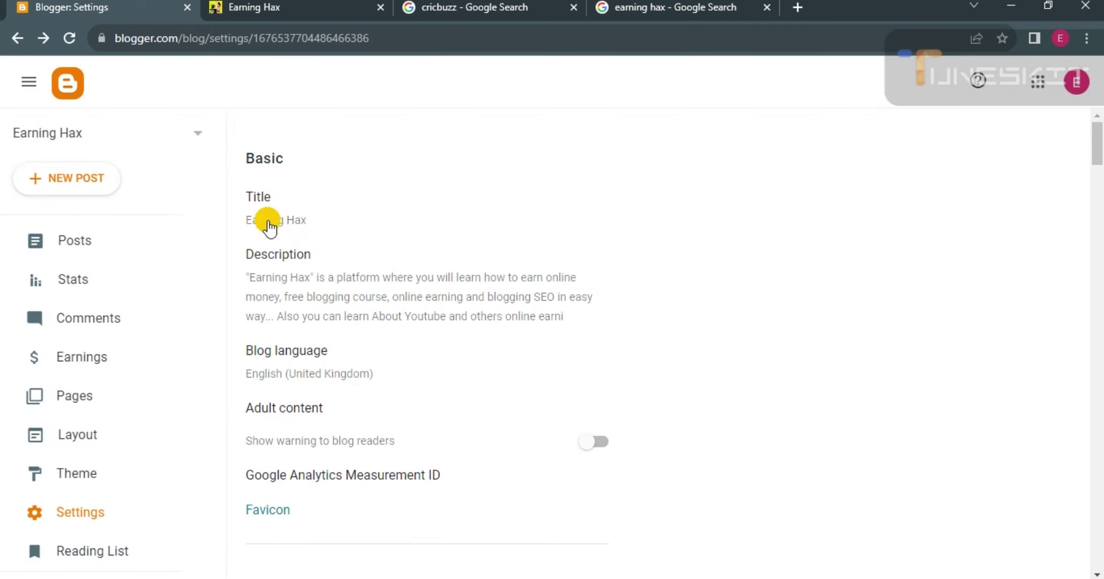
left_click(767, 7)
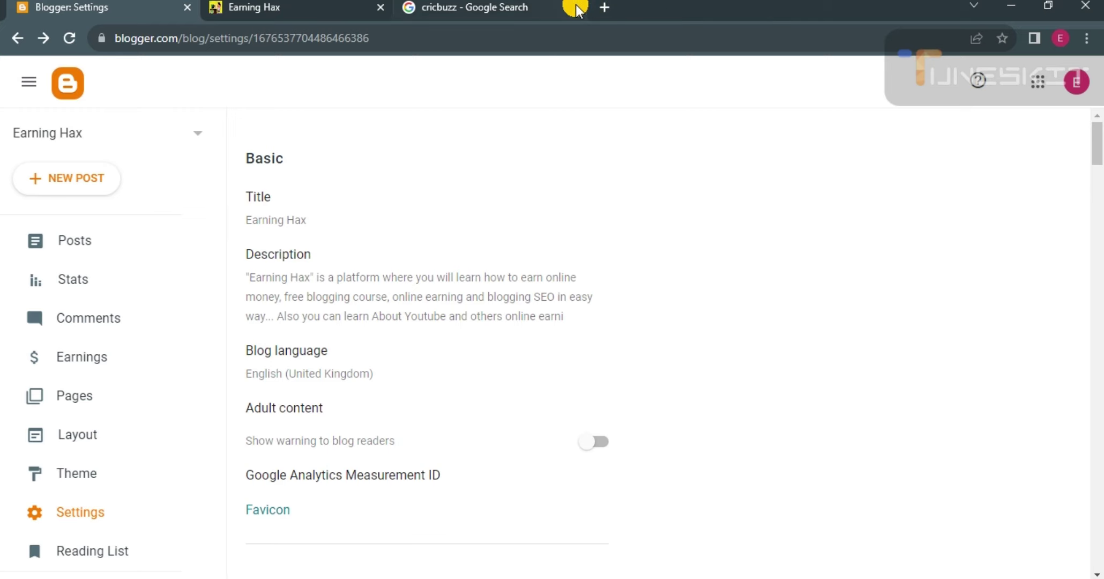
left_click(573, 7)
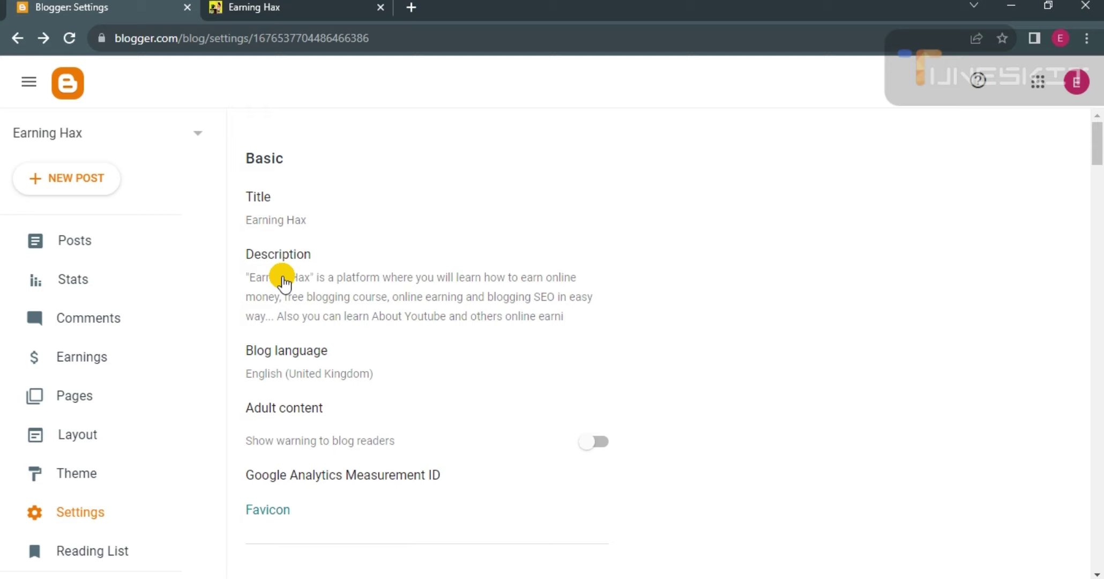
Open the blog's Description for editing, read through its text and highlight the phrase "earn online money,"
left_click(359, 295)
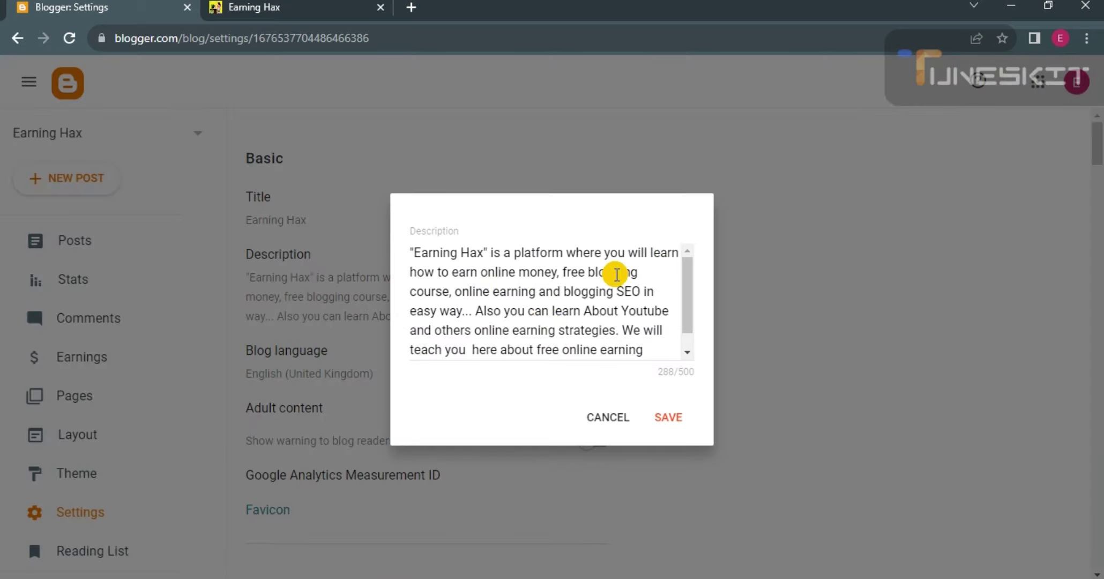
scroll(559, 322, "down", 1)
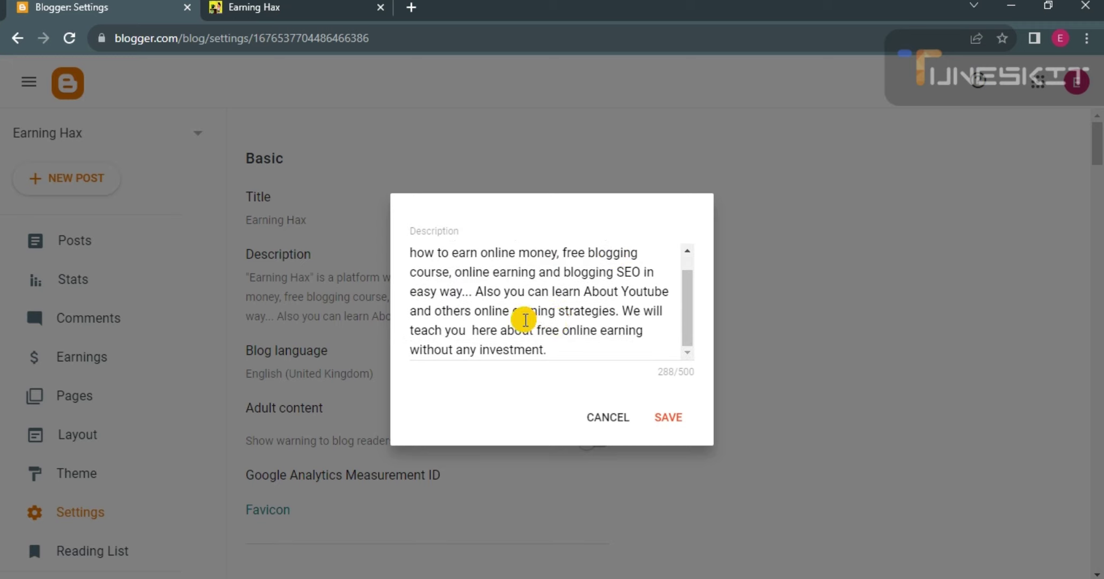
scroll(525, 321, "up", 1)
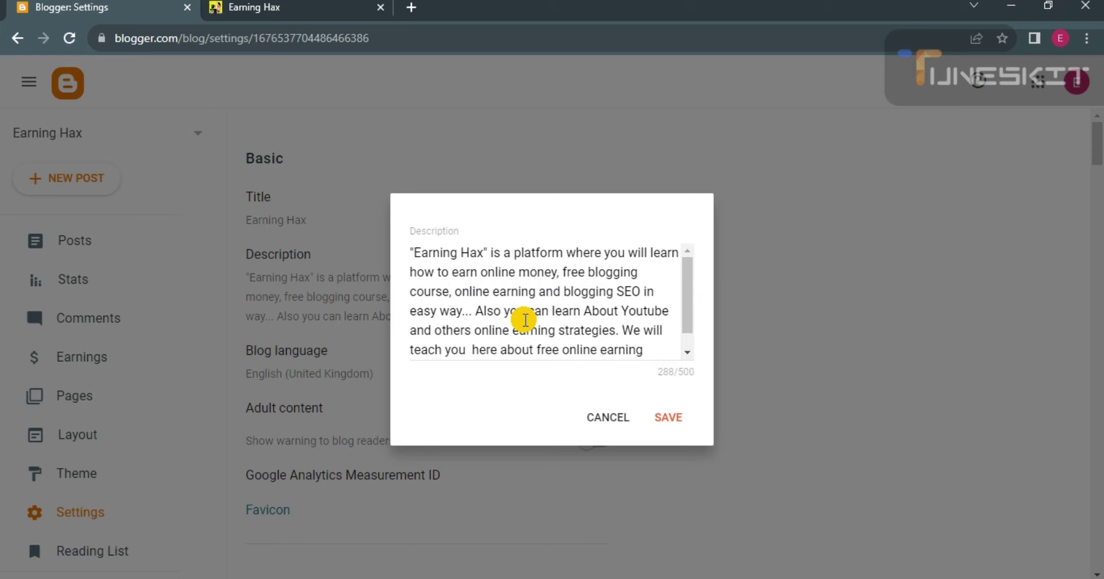
scroll(523, 319, "down", 1)
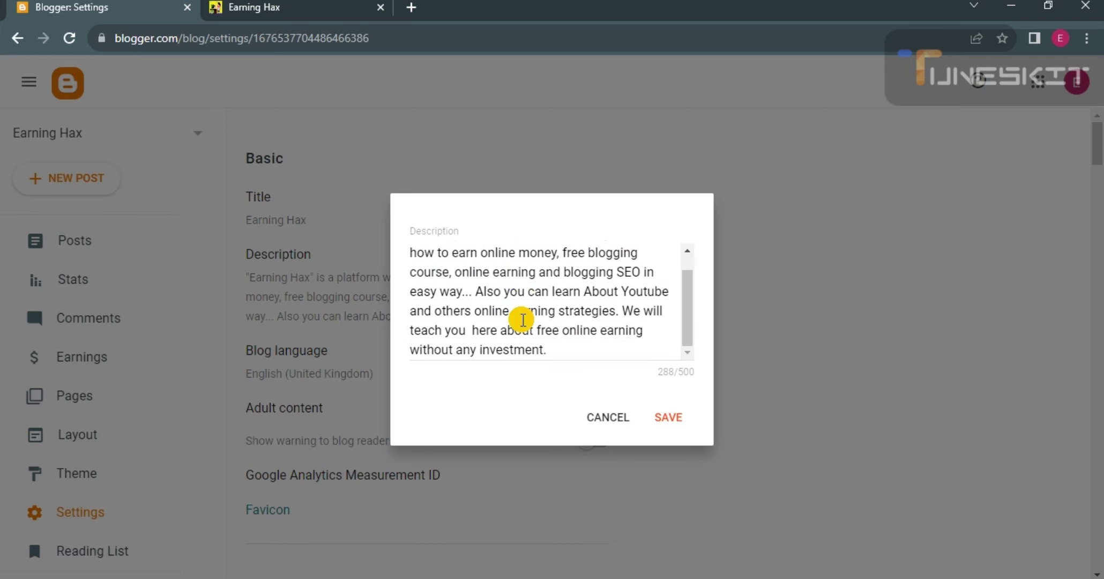
scroll(522, 319, "up", 1)
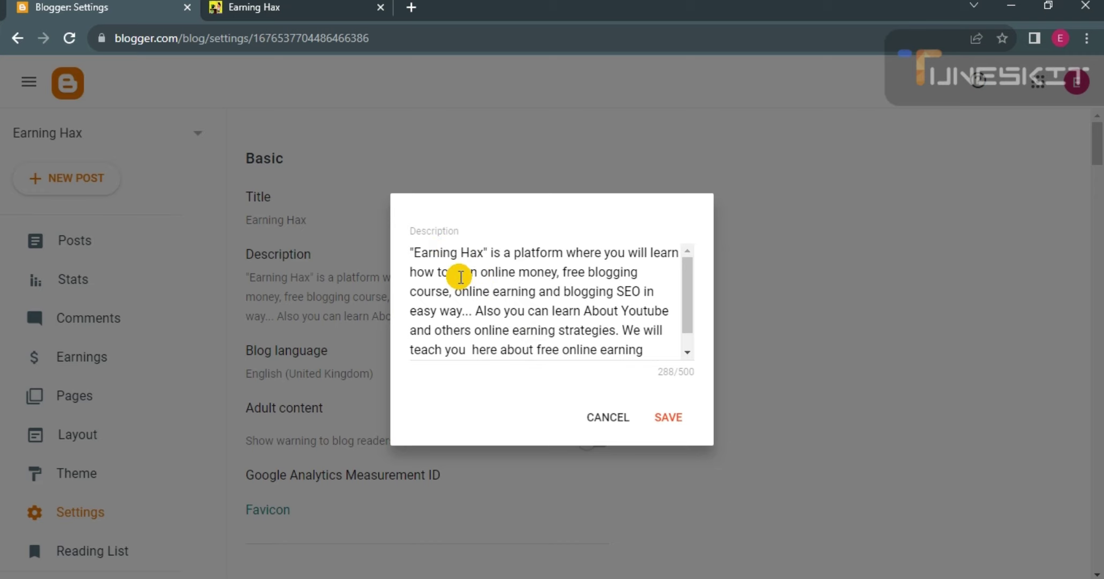
left_click_drag(453, 271, 559, 272)
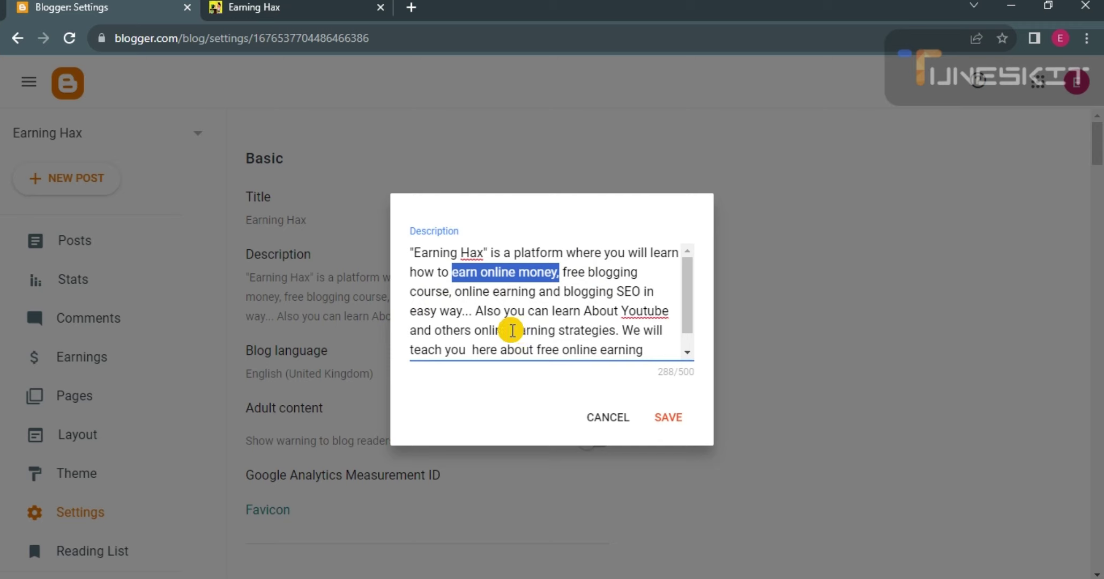
scroll(512, 330, "down", 1)
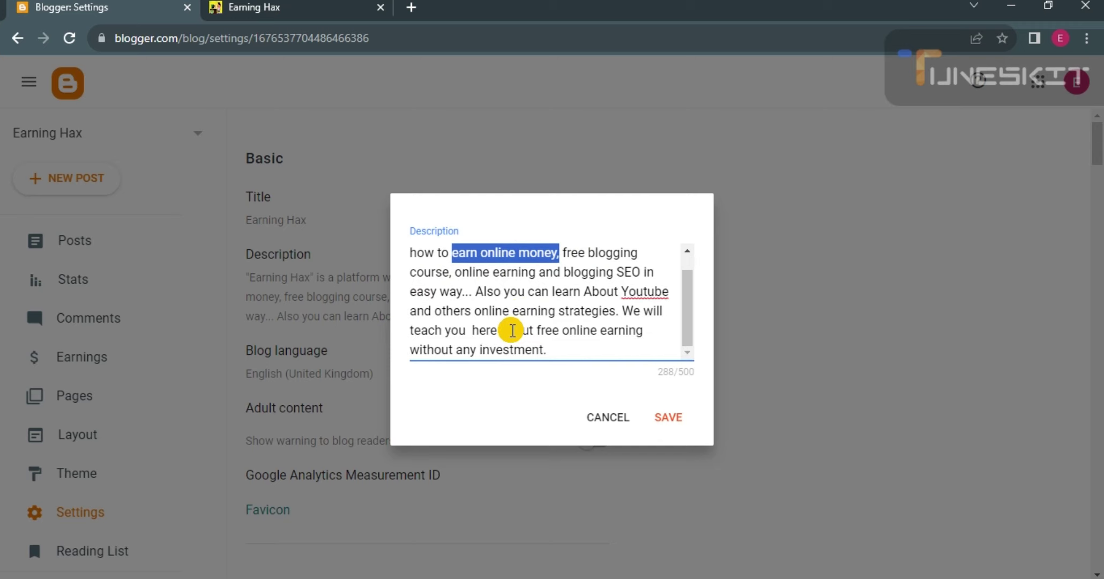
scroll(512, 330, "up", 1)
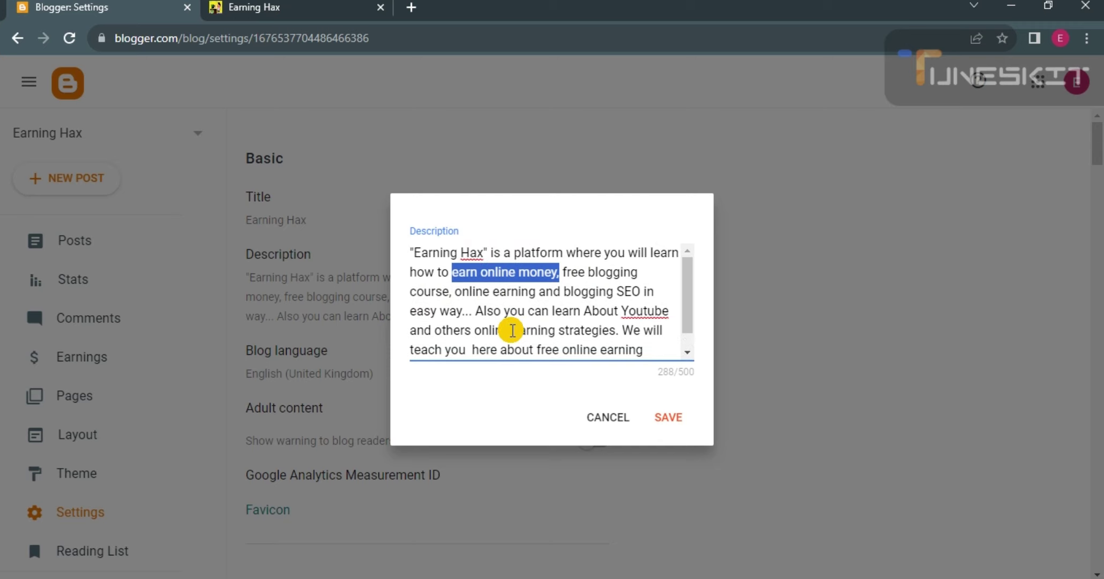